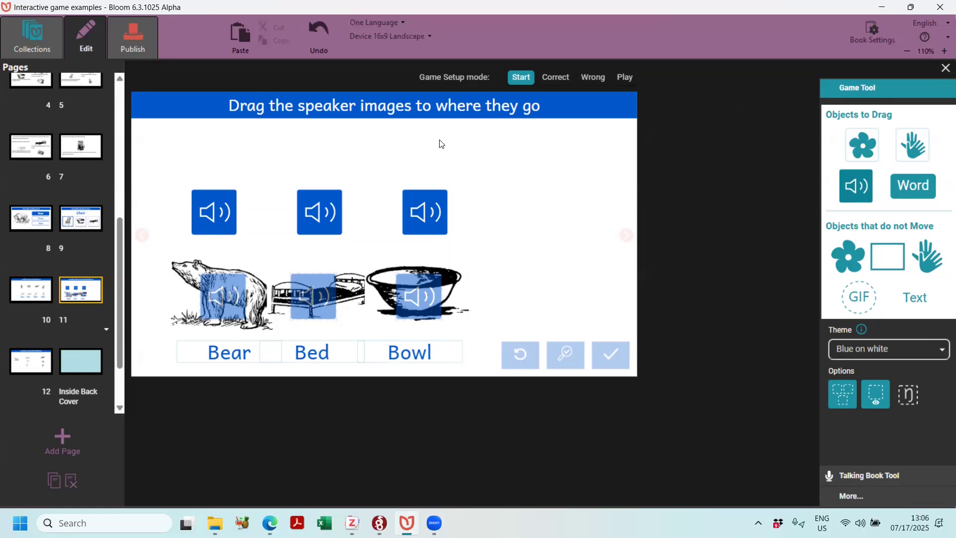
# Step: Inspect the target of each of the three speaker objects and the answer and sound options of the third one
pyautogui.click(218, 224)
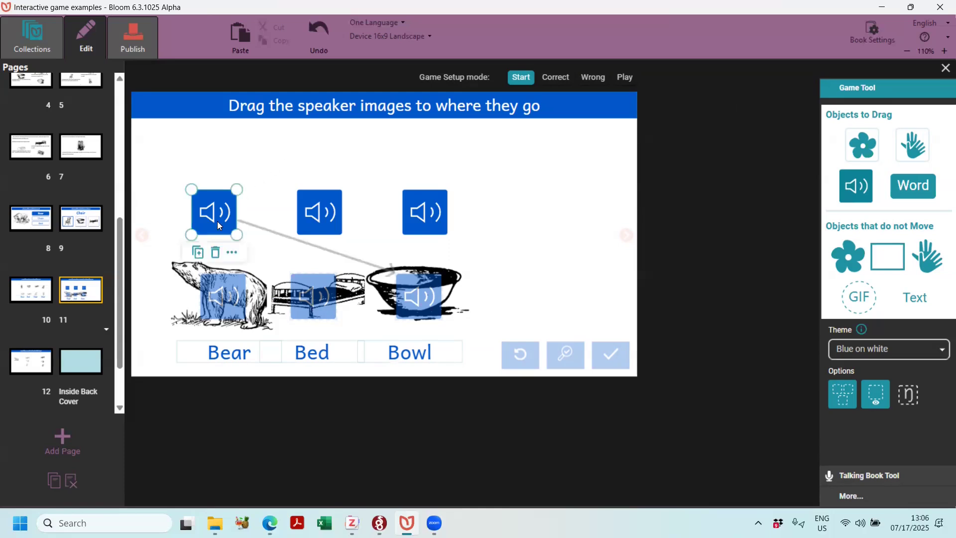
pyautogui.click(333, 218)
pyautogui.click(428, 210)
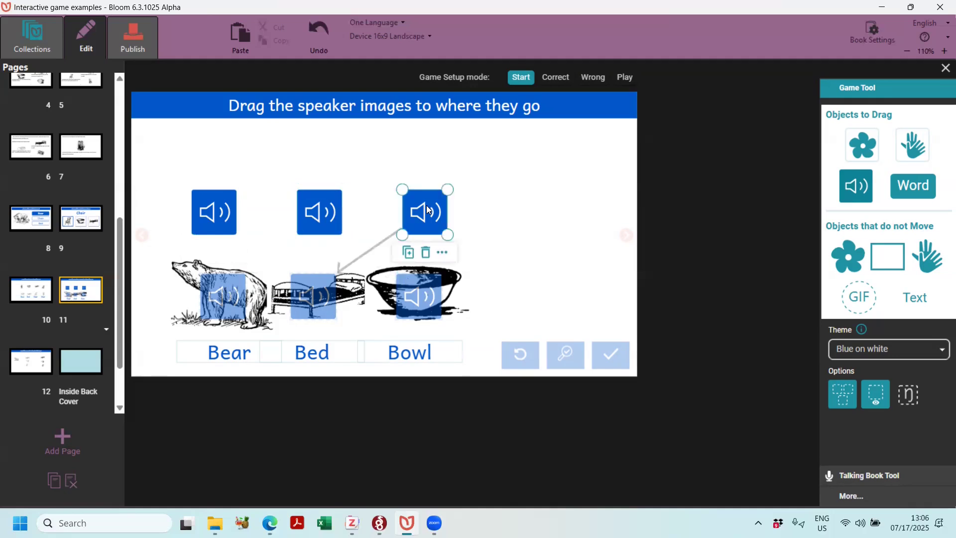
pyautogui.click(444, 253)
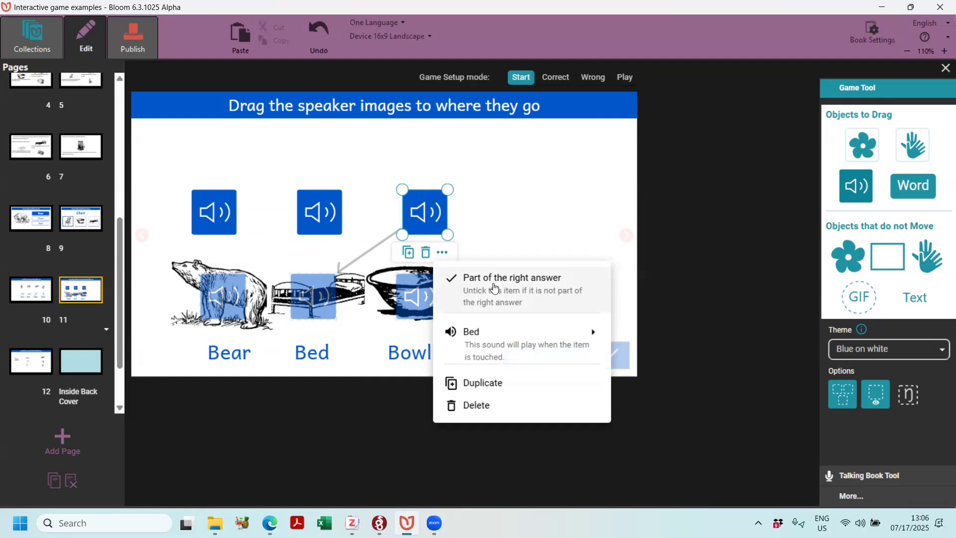
pyautogui.click(524, 195)
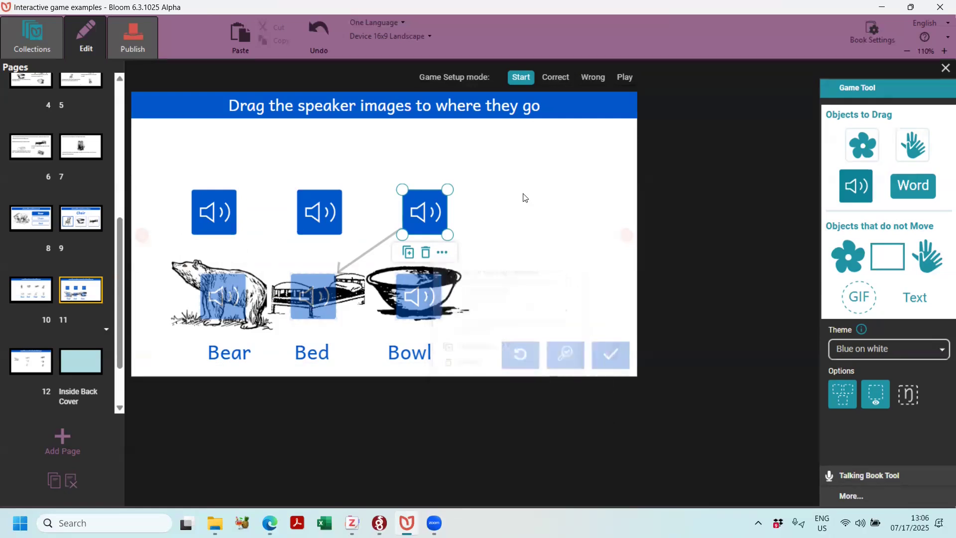
# Step: Test the game in Play mode by matching the three speakers to the bowl, bear and bed pictures and checking the answer
pyautogui.click(626, 79)
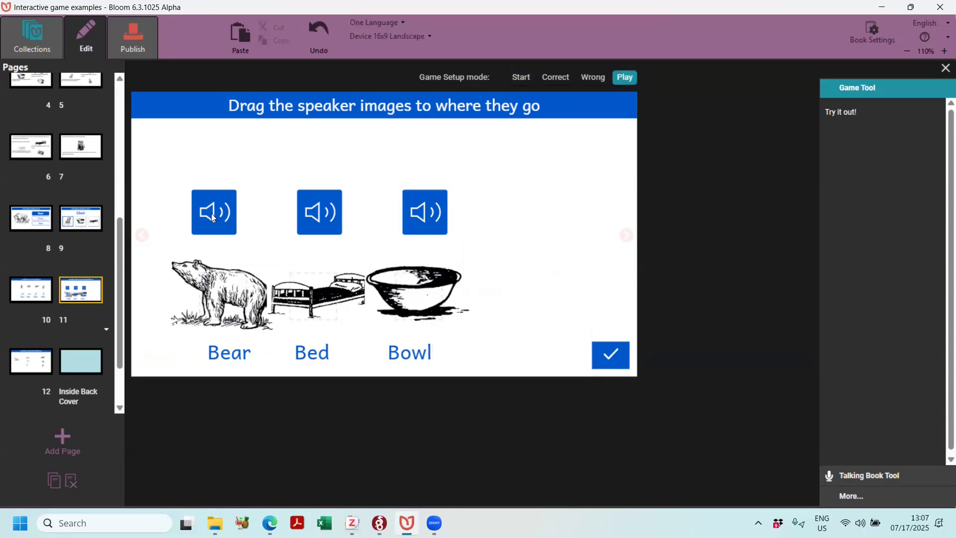
pyautogui.moveTo(338, 271); pyautogui.dragTo(409, 292)
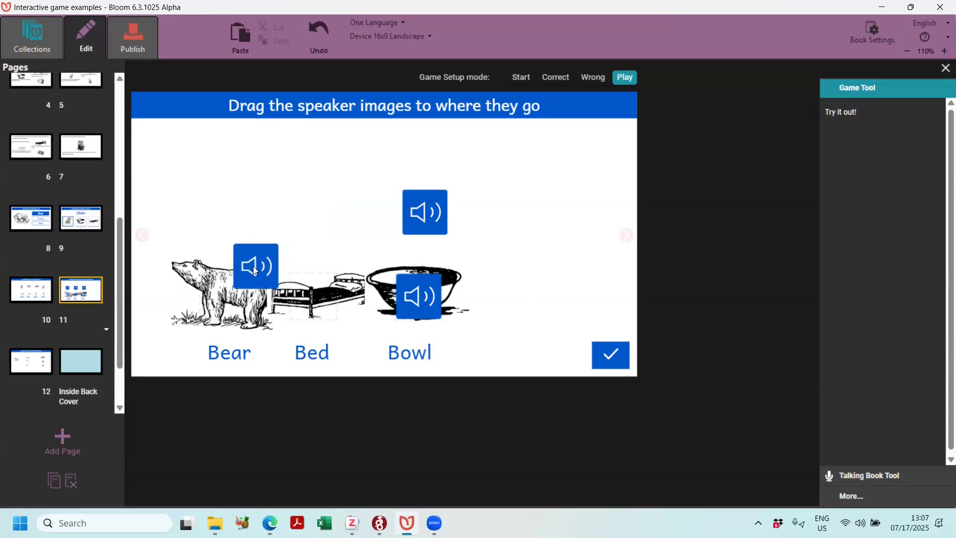
pyautogui.moveTo(253, 266); pyautogui.dragTo(238, 280)
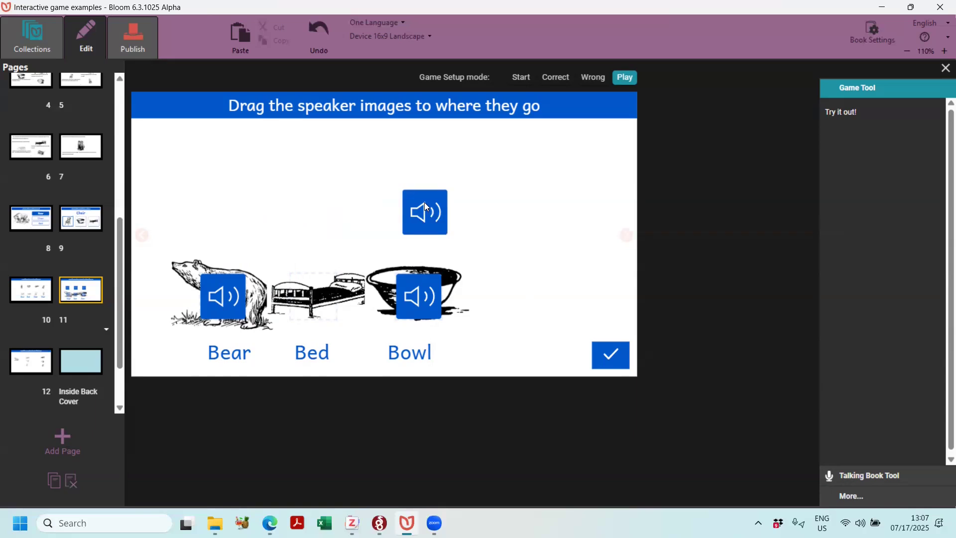
pyautogui.moveTo(426, 206); pyautogui.dragTo(318, 275)
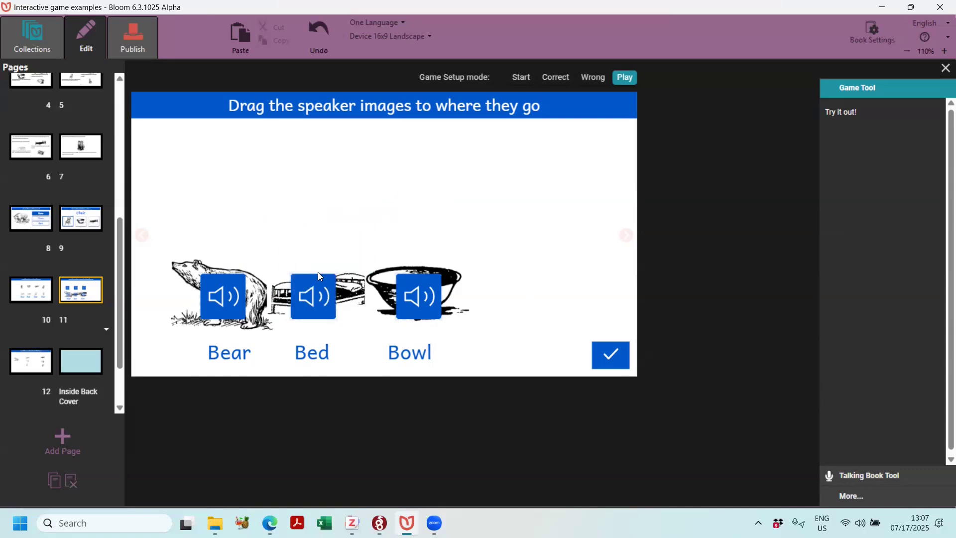
pyautogui.click(604, 357)
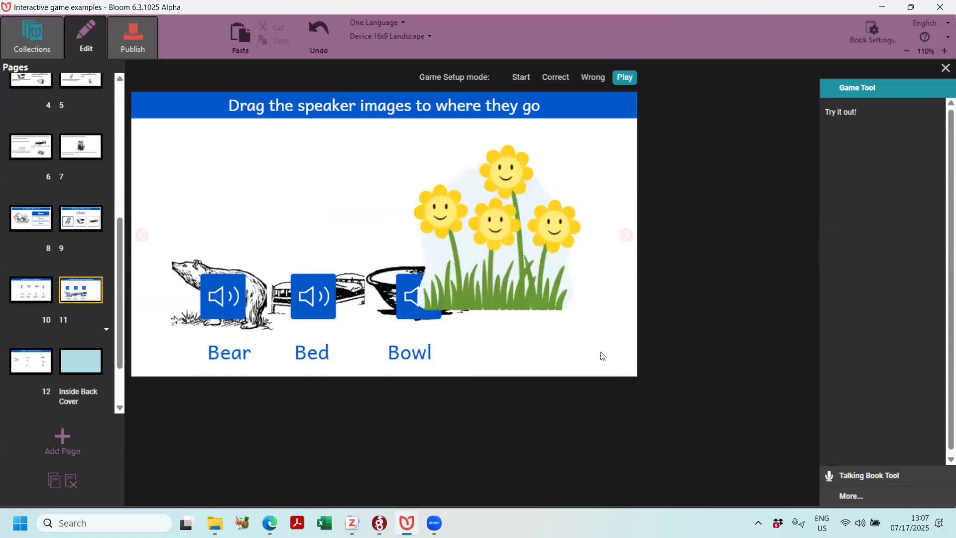
# Step: Return to Start setup mode and review the sound choices of the first speaker object
pyautogui.click(525, 78)
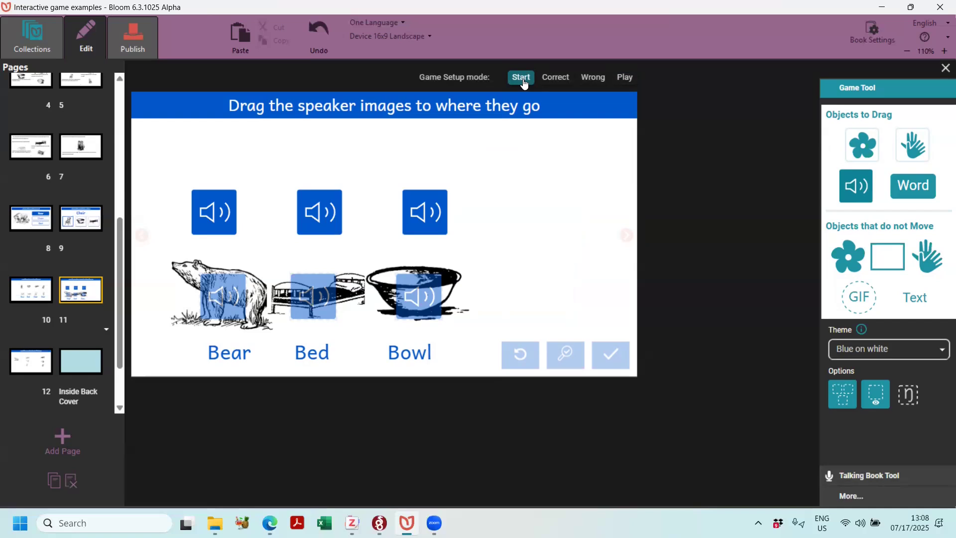
pyautogui.click(219, 216)
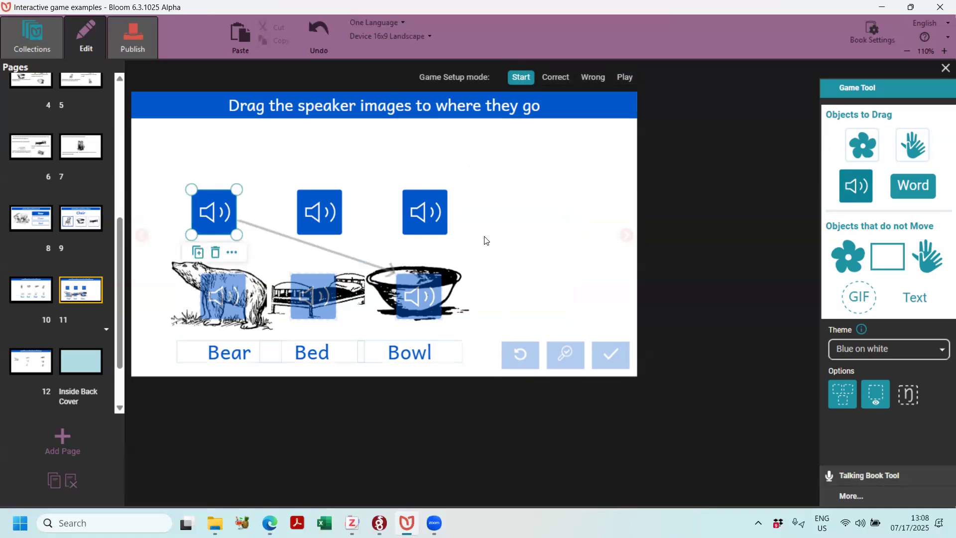
pyautogui.click(233, 253)
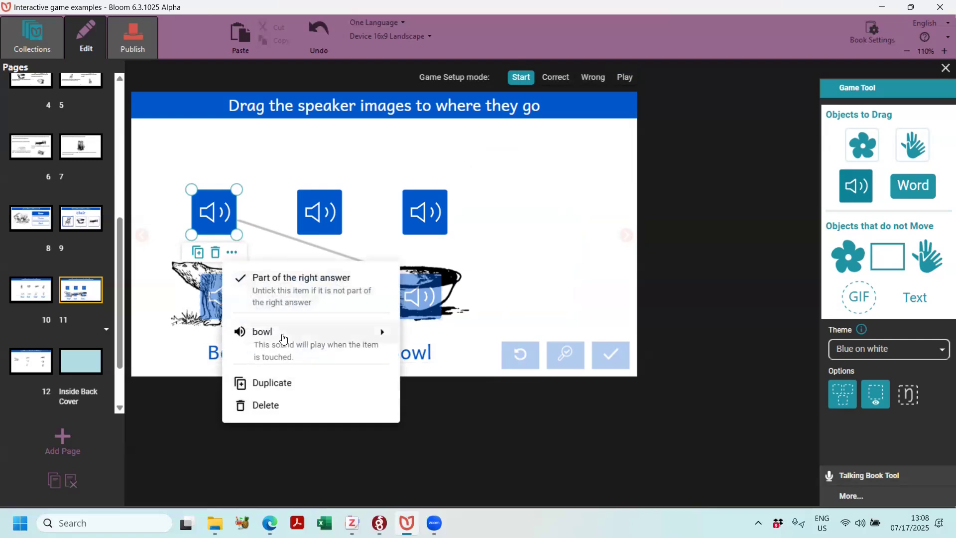
pyautogui.moveTo(301, 338)
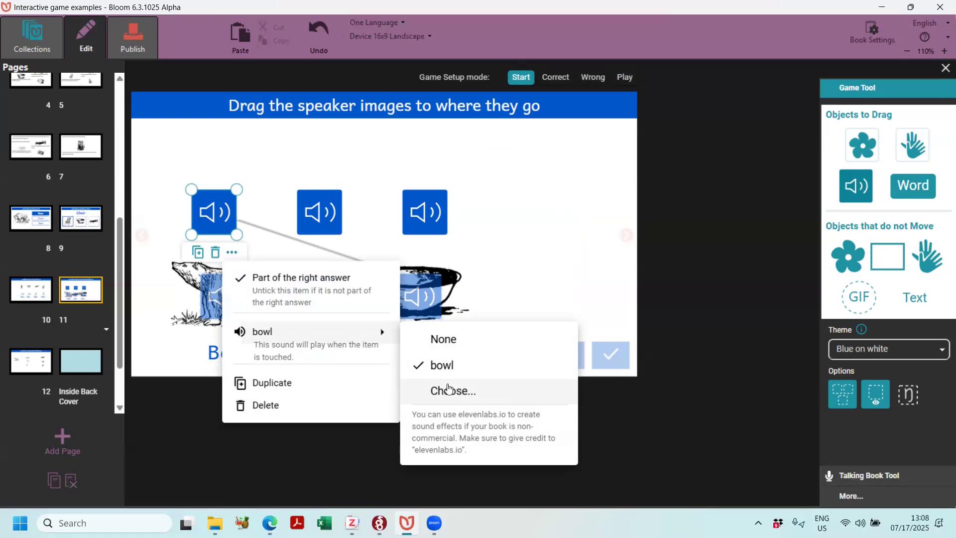
pyautogui.click(501, 273)
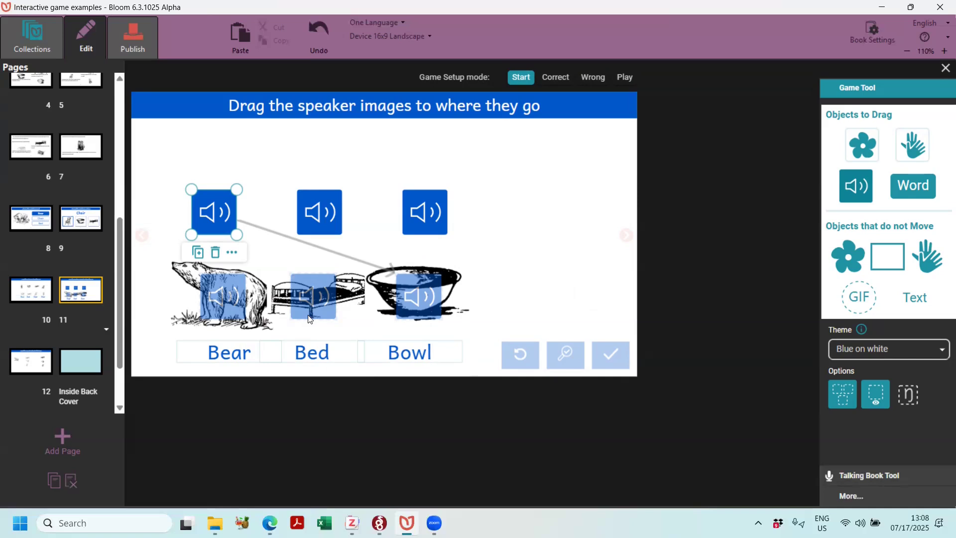
# Step: Add the non-moving text "What did Mamma bear make for breakfast?" above the pictures on page 12
pyautogui.click(36, 366)
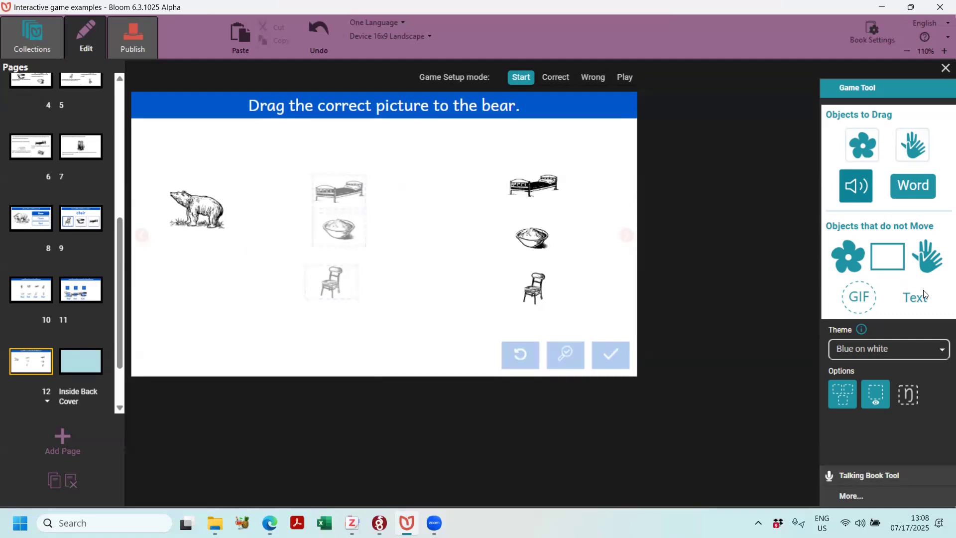
pyautogui.moveTo(916, 302); pyautogui.dragTo(334, 145)
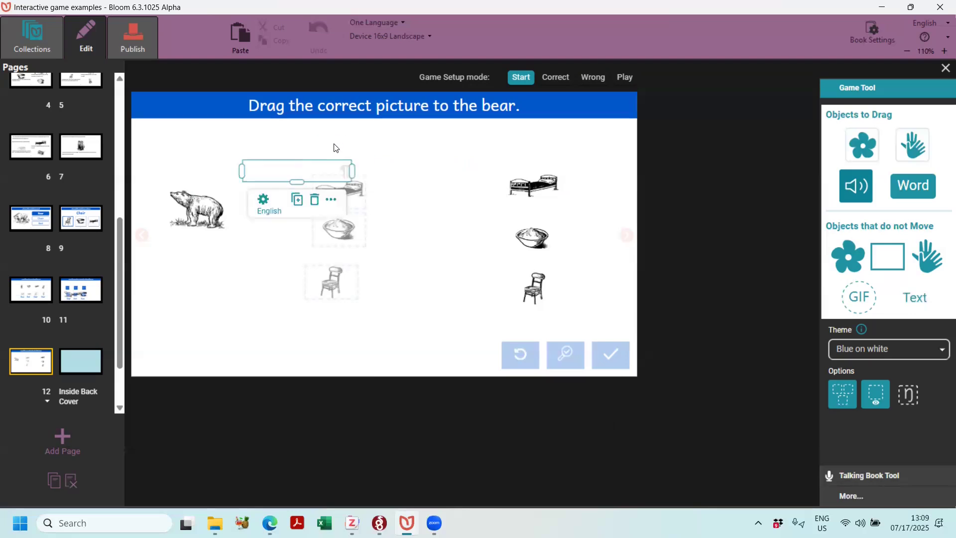
pyautogui.write('What did ')
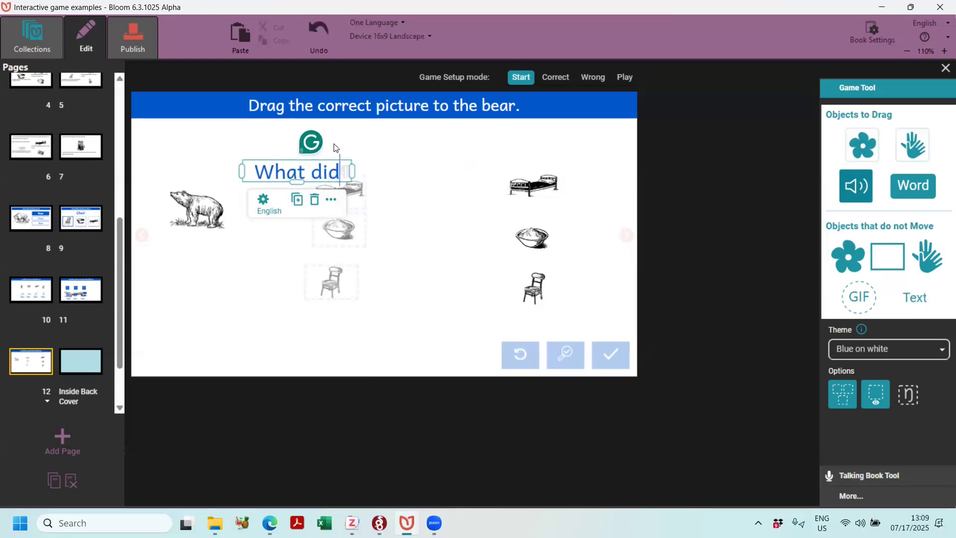
pyautogui.write('Mama Bear make for brea')
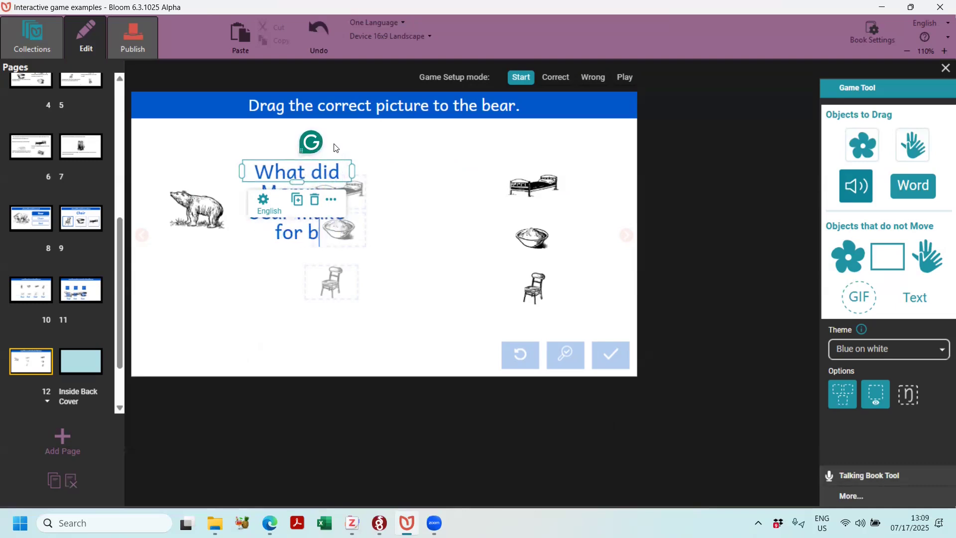
pyautogui.write('kfast?')
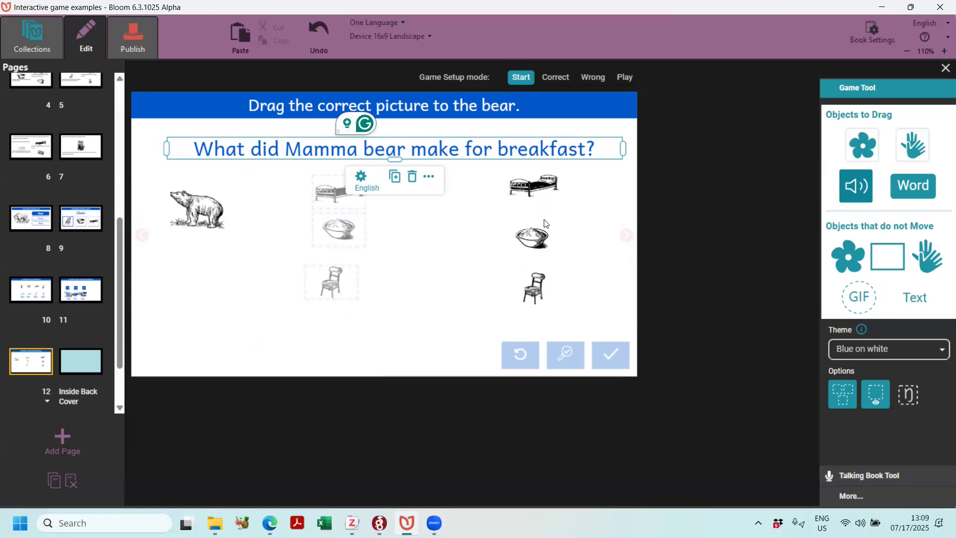
# Step: Examine the bowl picture's draggable and right-answer settings
pyautogui.click(529, 242)
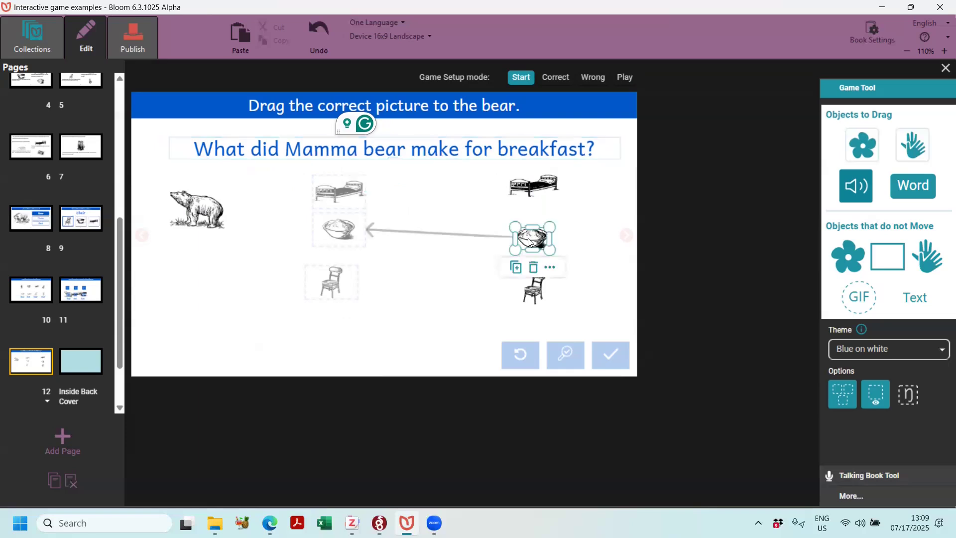
pyautogui.click(550, 270)
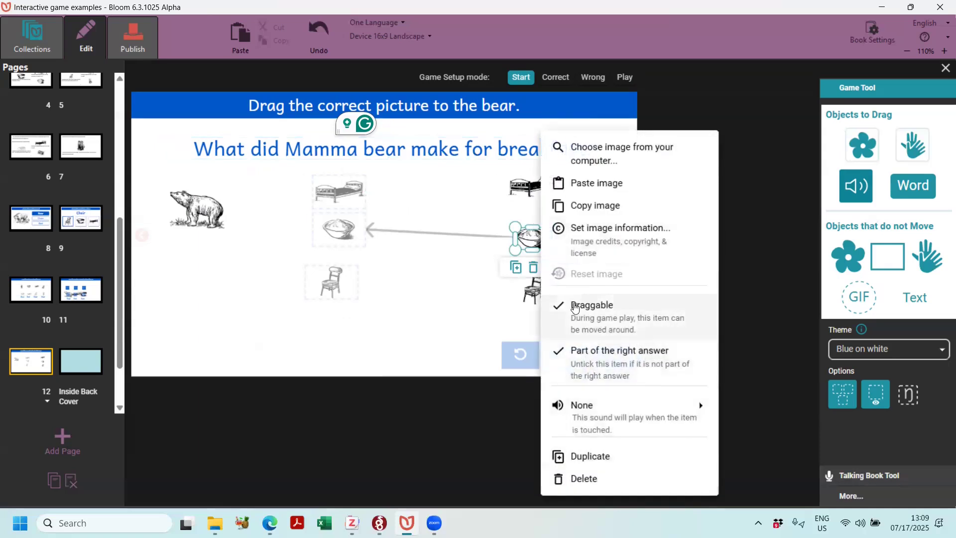
pyautogui.click(453, 293)
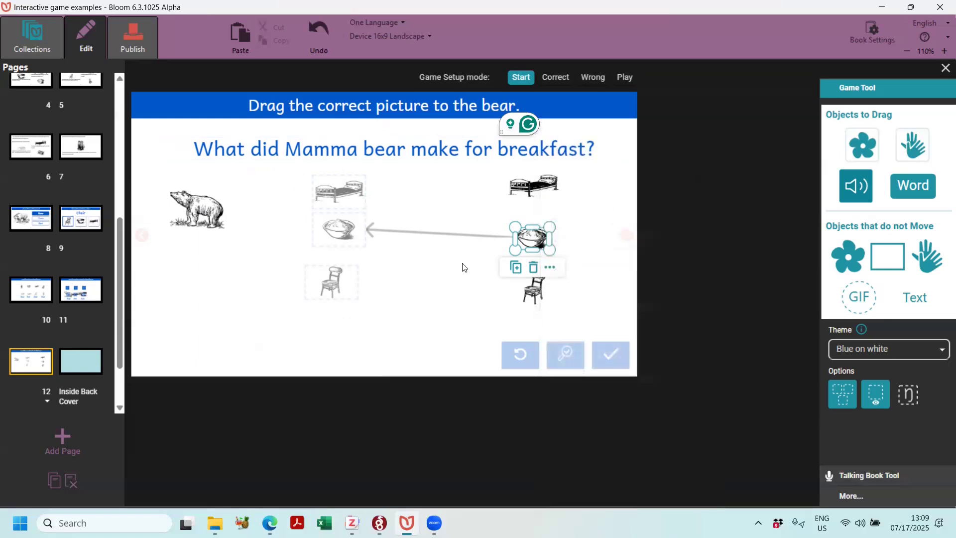
# Step: Exclude the draggable bed and chair pictures from the right answer
pyautogui.click(545, 187)
pyautogui.click(549, 214)
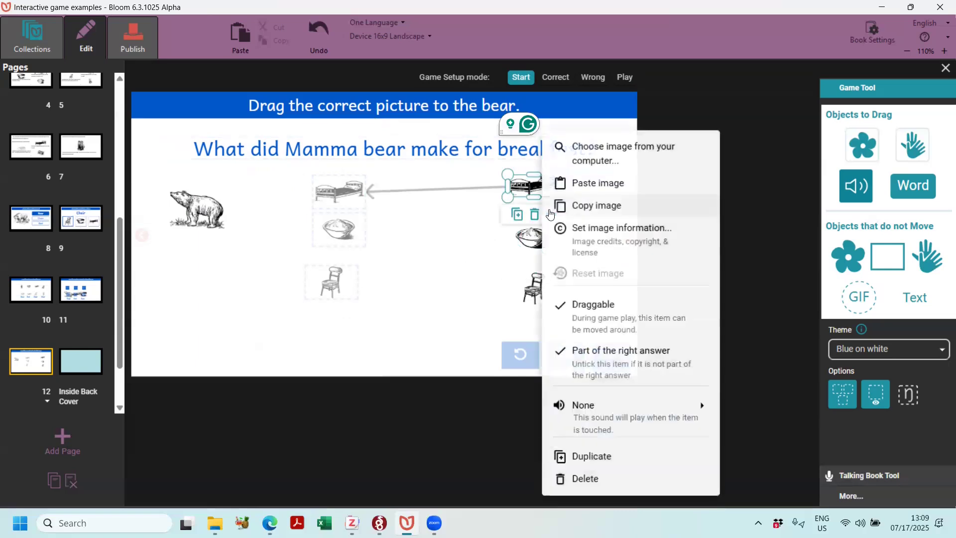
pyautogui.click(576, 350)
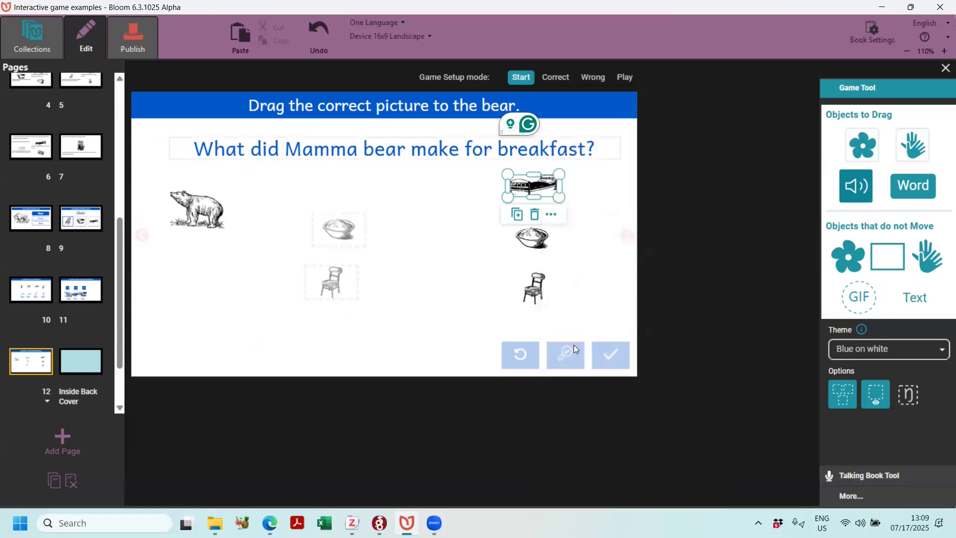
pyautogui.click(531, 294)
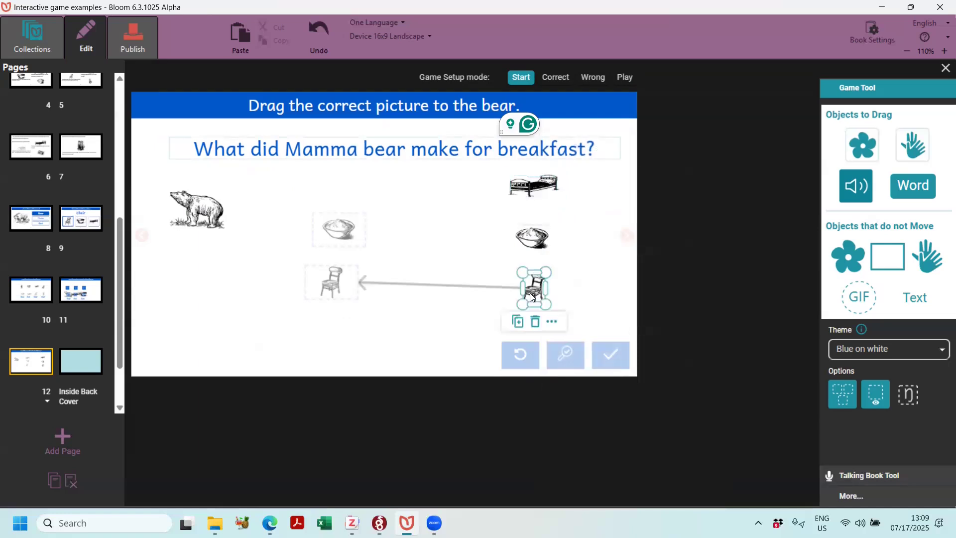
pyautogui.click(552, 322)
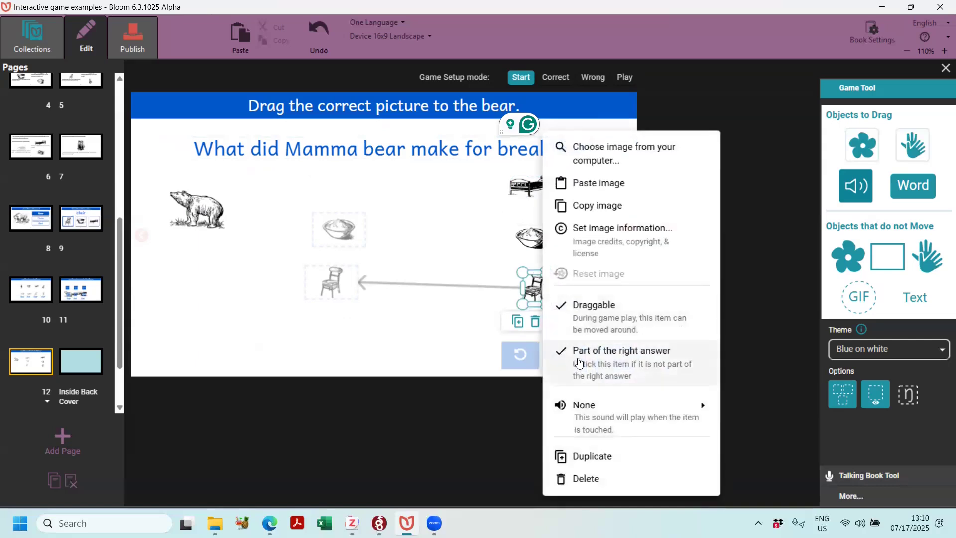
pyautogui.click(577, 362)
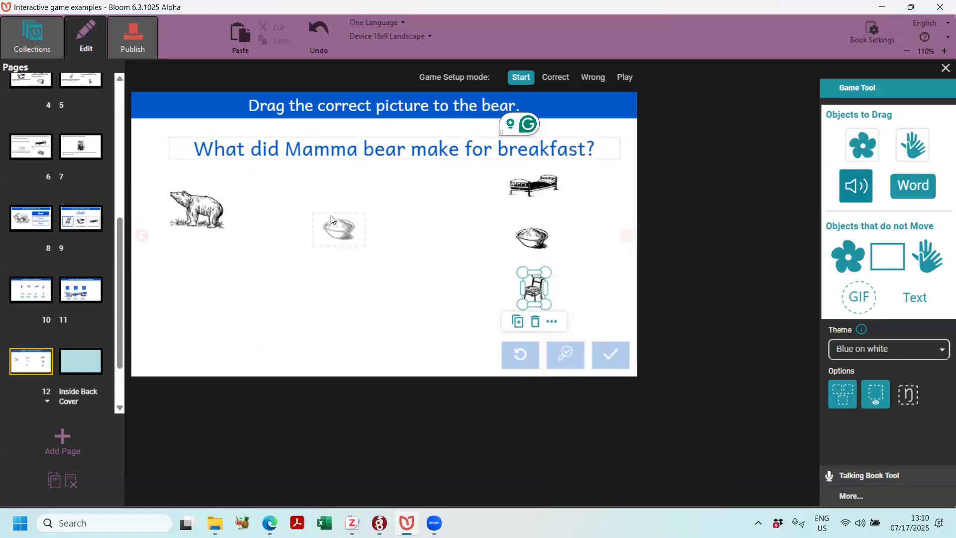
# Step: Move the bowl's target onto the bear picture
pyautogui.click(343, 230)
pyautogui.moveTo(327, 229); pyautogui.dragTo(202, 202)
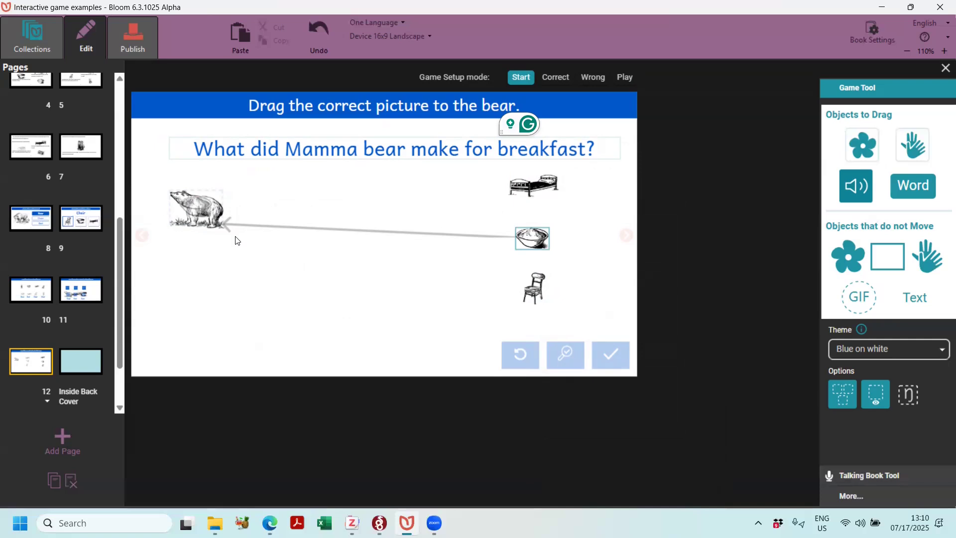
# Step: Test the game in Play mode by placing the bed, the chair and the bowl on the bear in turn and checking each answer
pyautogui.click(625, 80)
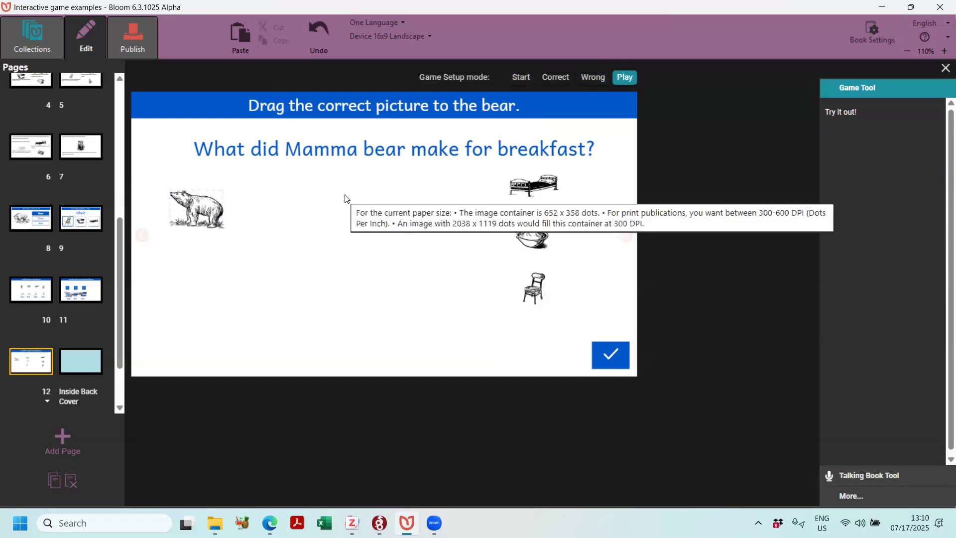
pyautogui.moveTo(534, 187); pyautogui.dragTo(208, 210)
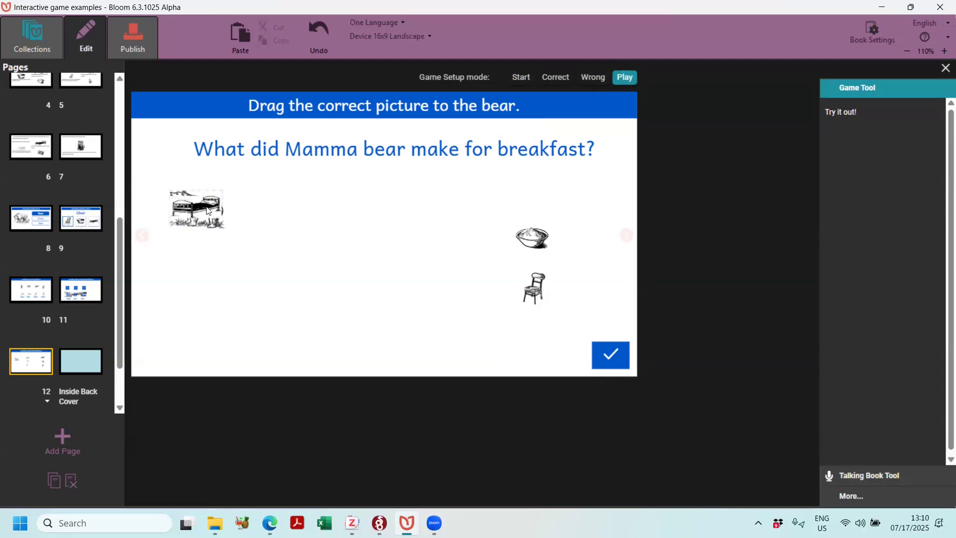
pyautogui.click(610, 356)
pyautogui.click(526, 356)
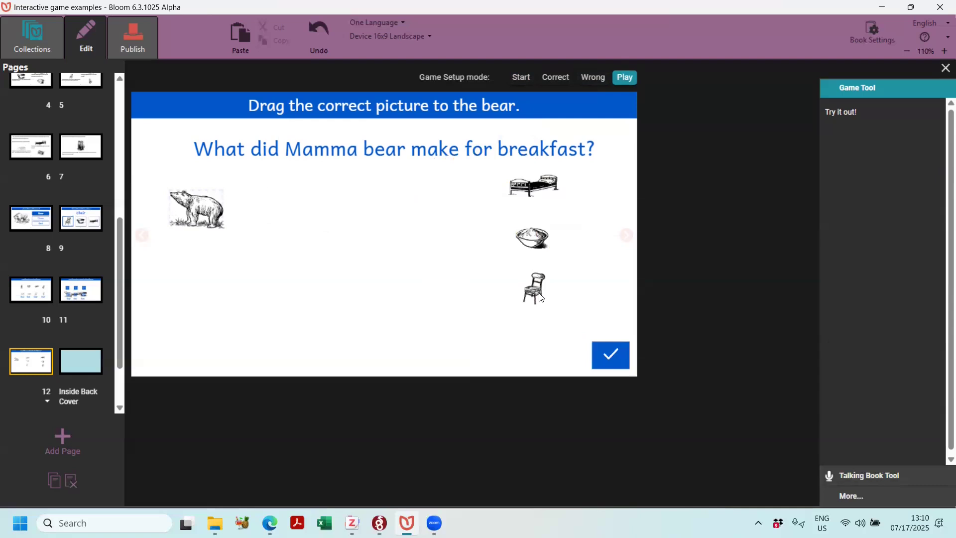
pyautogui.moveTo(542, 298); pyautogui.dragTo(234, 222)
pyautogui.click(612, 354)
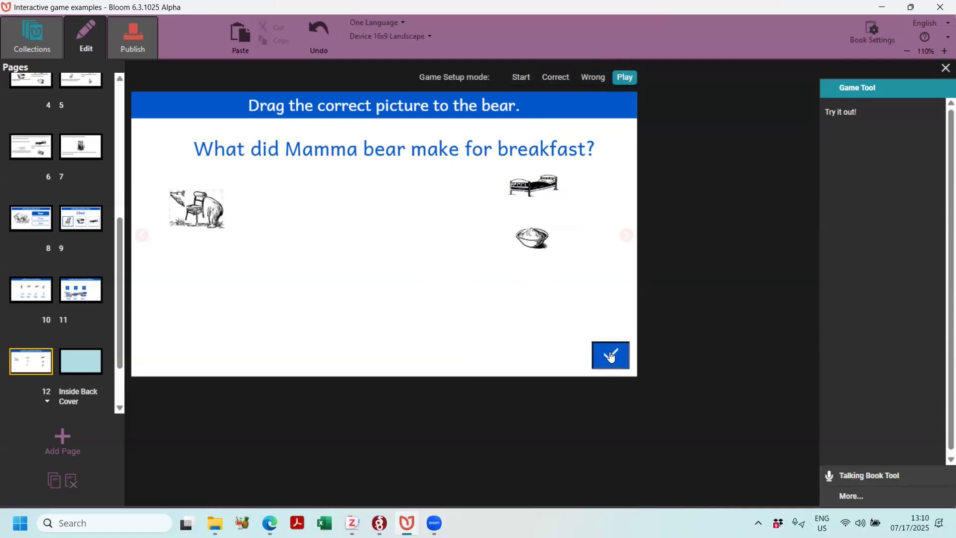
pyautogui.click(520, 355)
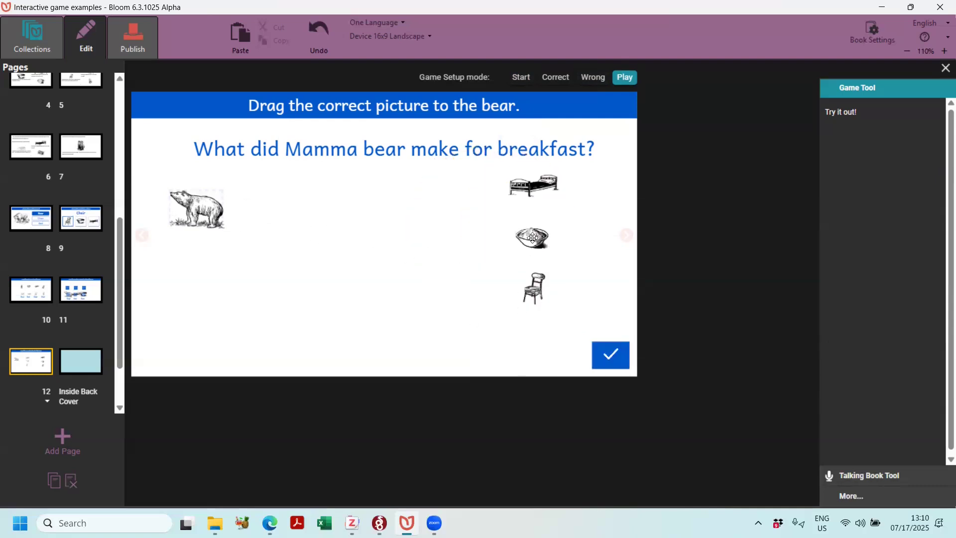
pyautogui.moveTo(532, 238); pyautogui.dragTo(237, 243)
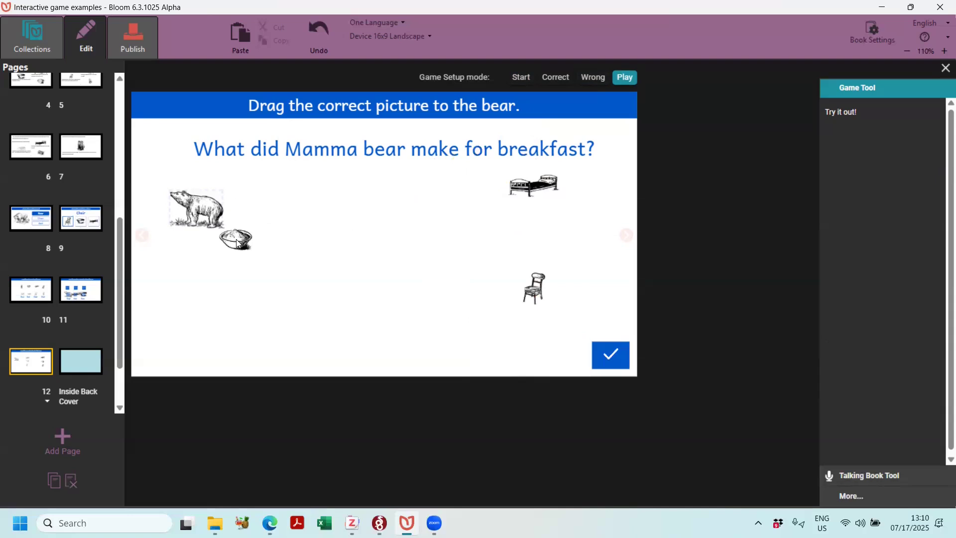
pyautogui.click(615, 355)
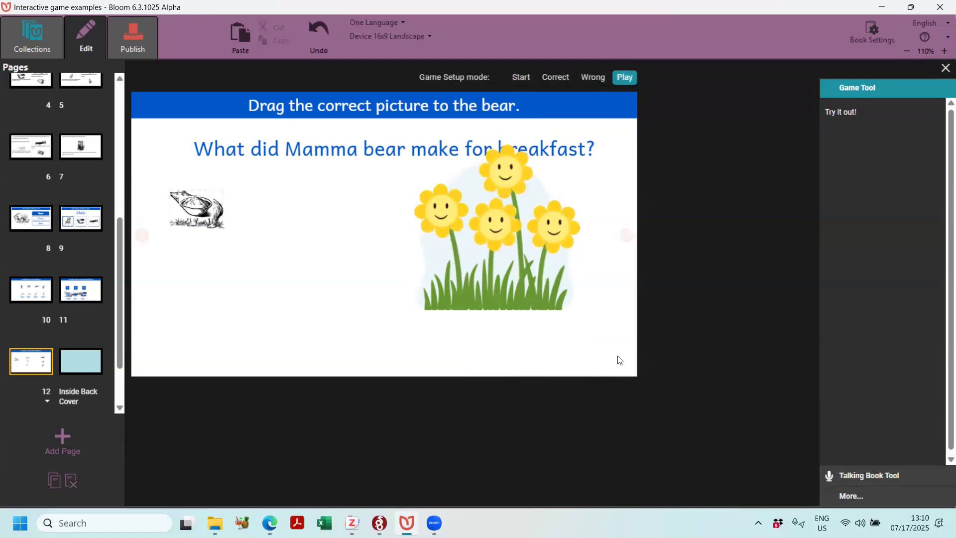
# Step: Return to Start setup mode, add a draggable sound object below the bear and open its sound choices
pyautogui.click(521, 77)
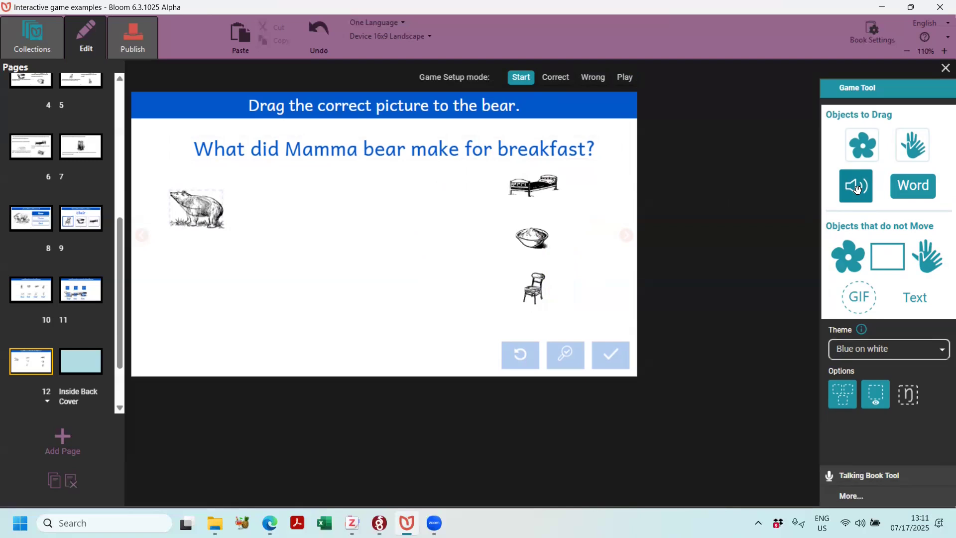
pyautogui.moveTo(857, 189); pyautogui.dragTo(205, 327)
pyautogui.click(215, 314)
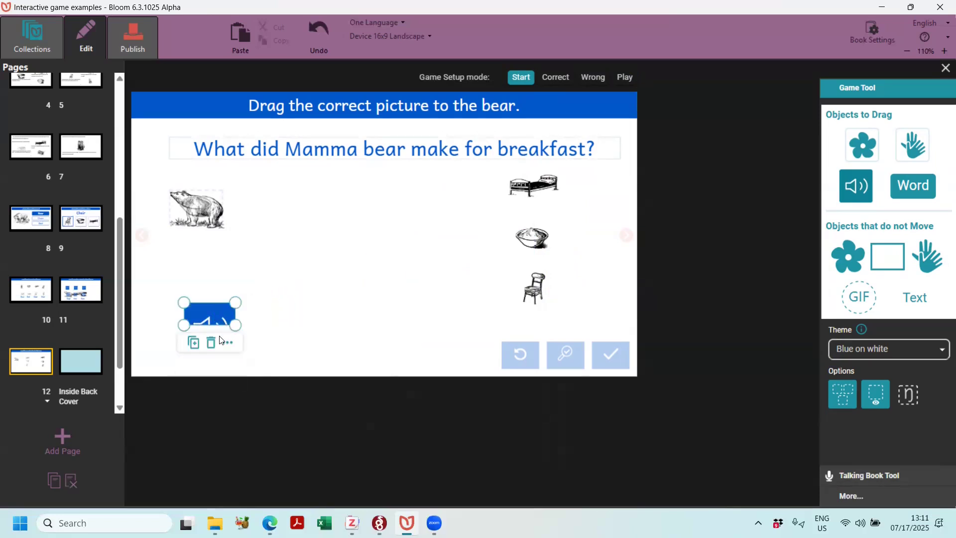
pyautogui.click(228, 345)
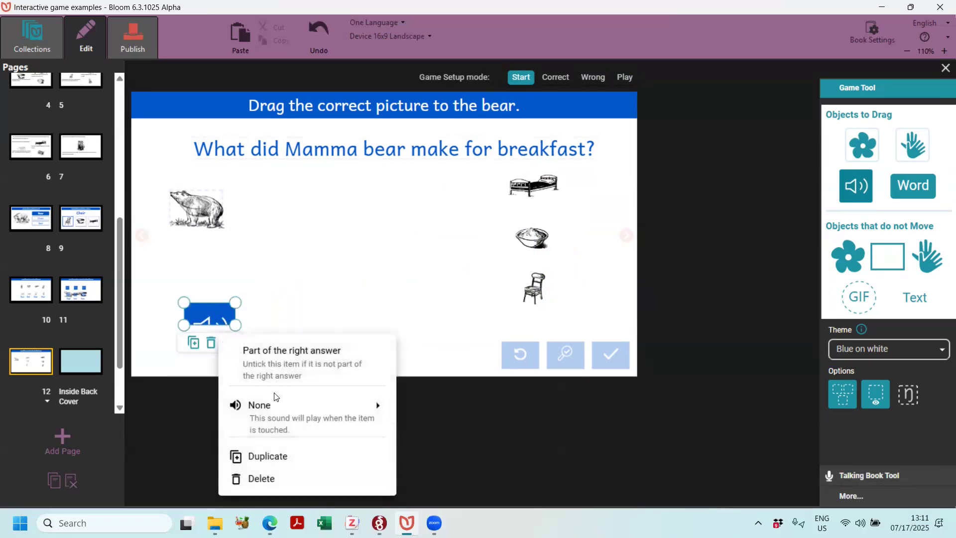
pyautogui.moveTo(258, 404)
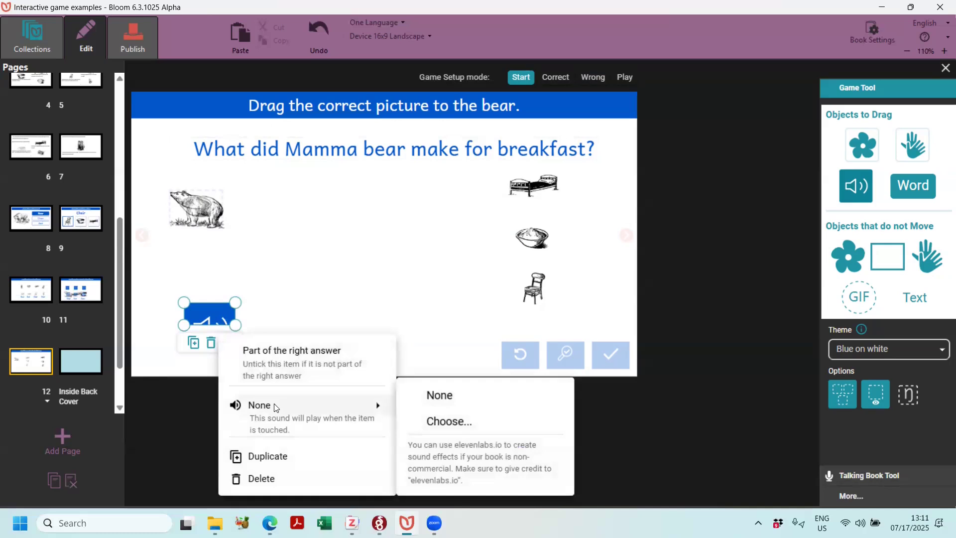
pyautogui.click(442, 423)
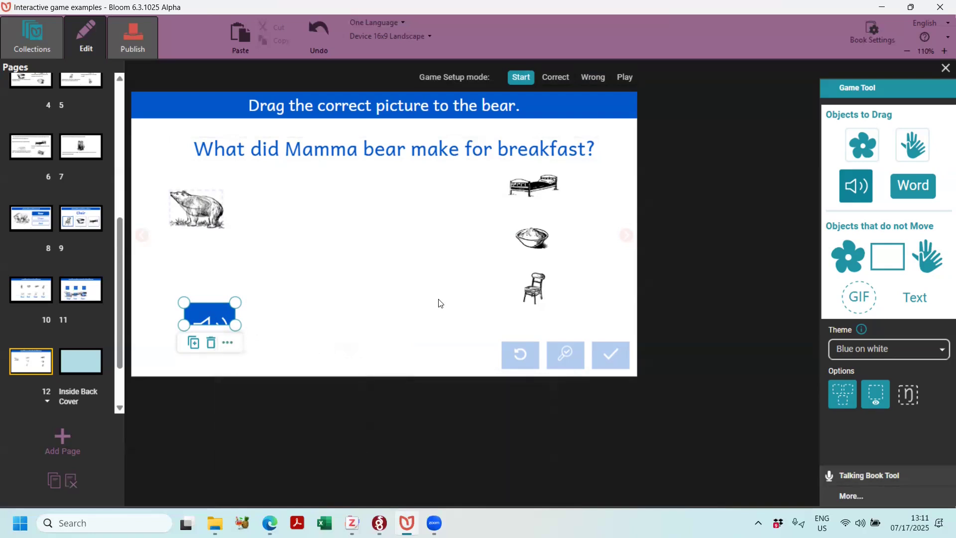